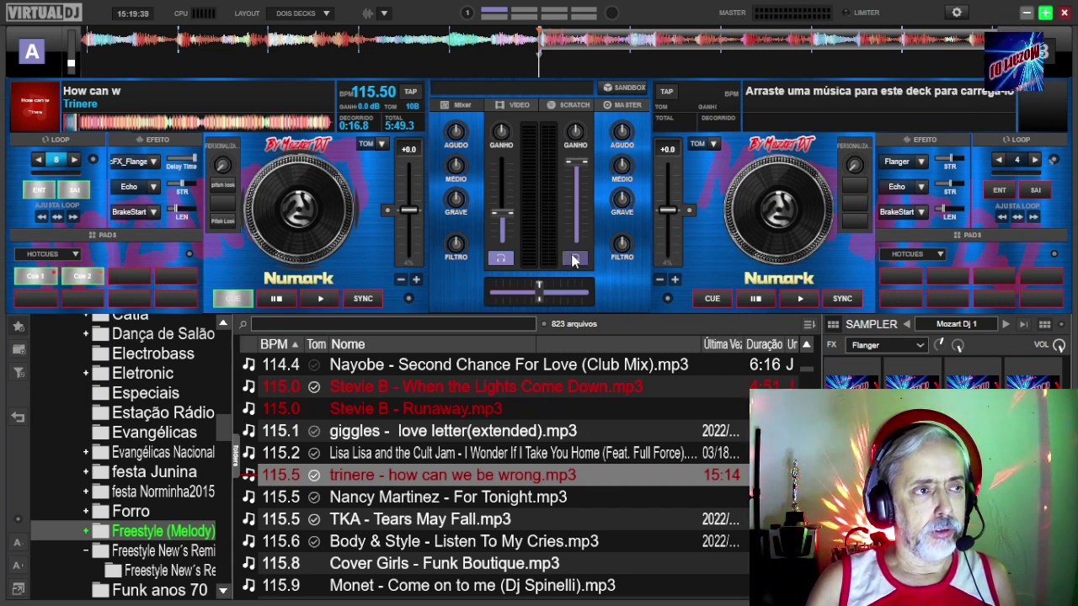
Monitor only deck A in the headphones and configure the audio outputs for the stereo-mono splitter (Divisor Estéreo-Mono)
click(502, 261)
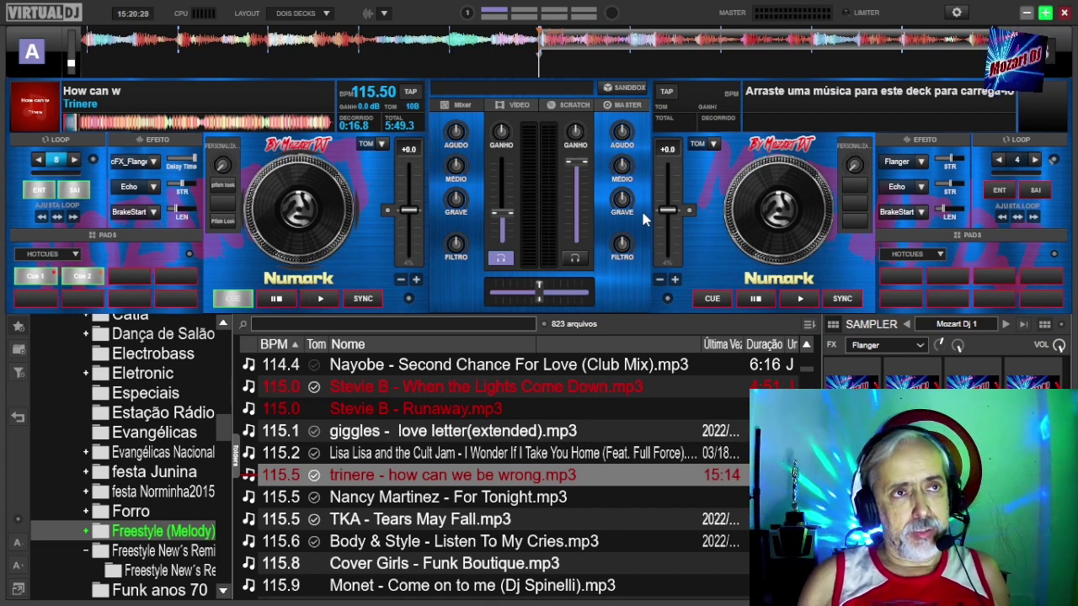
click(955, 13)
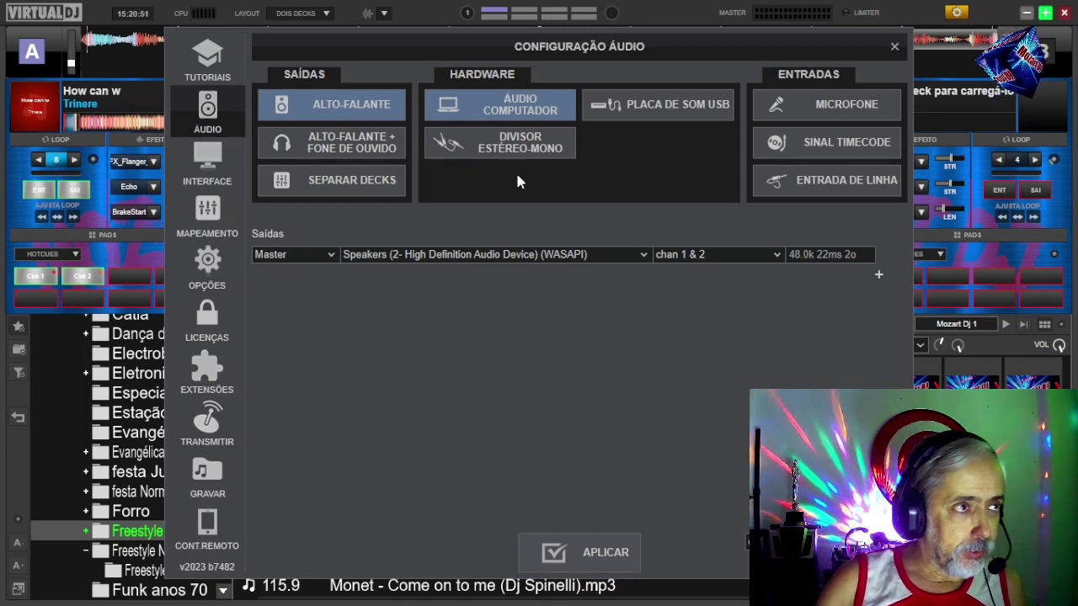
click(522, 147)
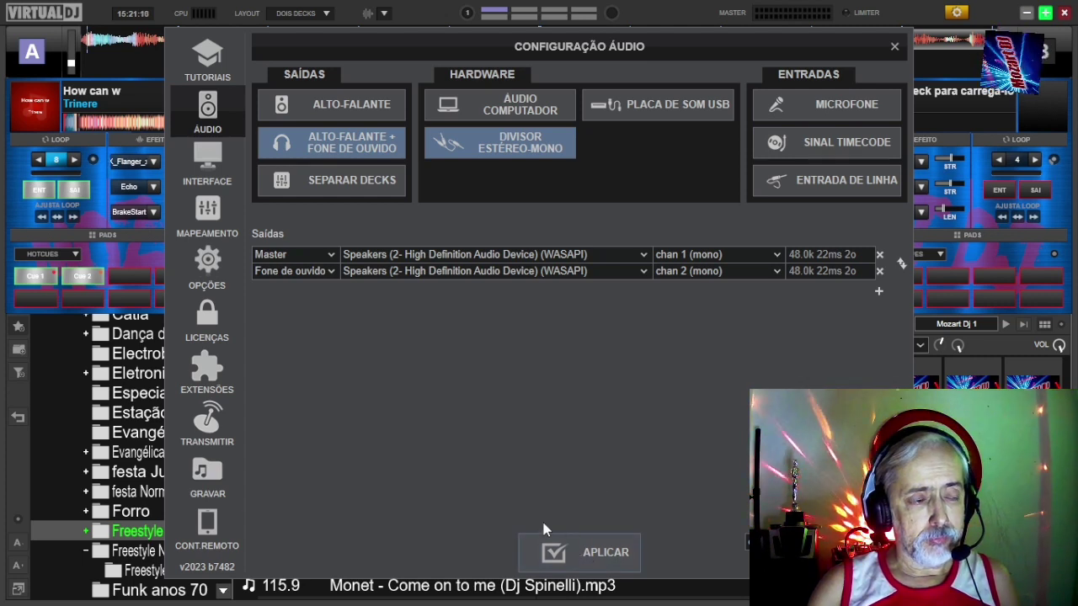
click(894, 47)
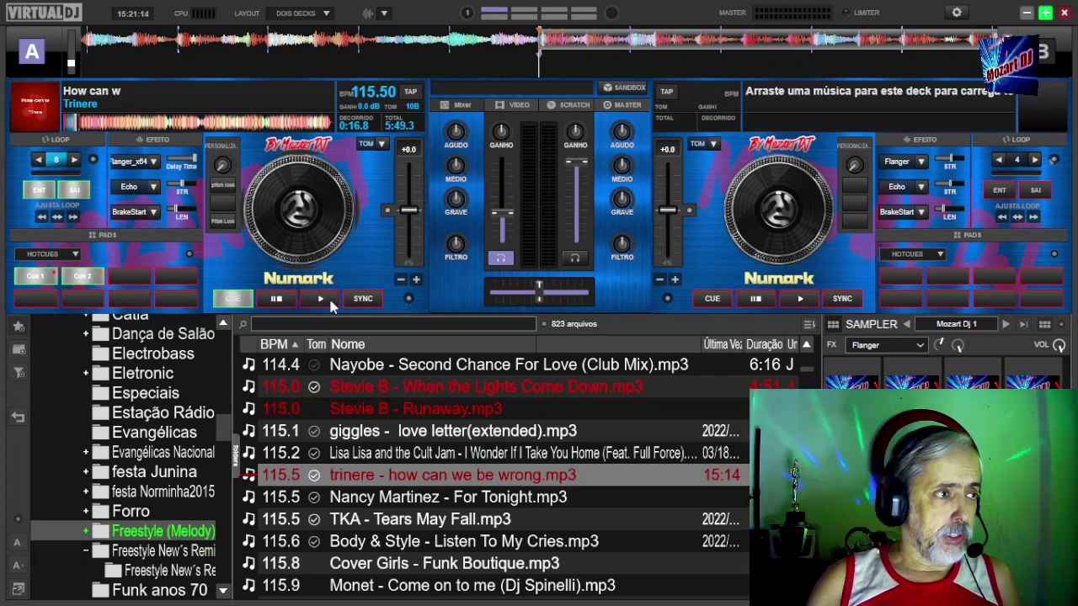
Lower deck A's channel volume and play its track to test headphone monitoring with the master controls shown
drag(502, 229, 503, 248)
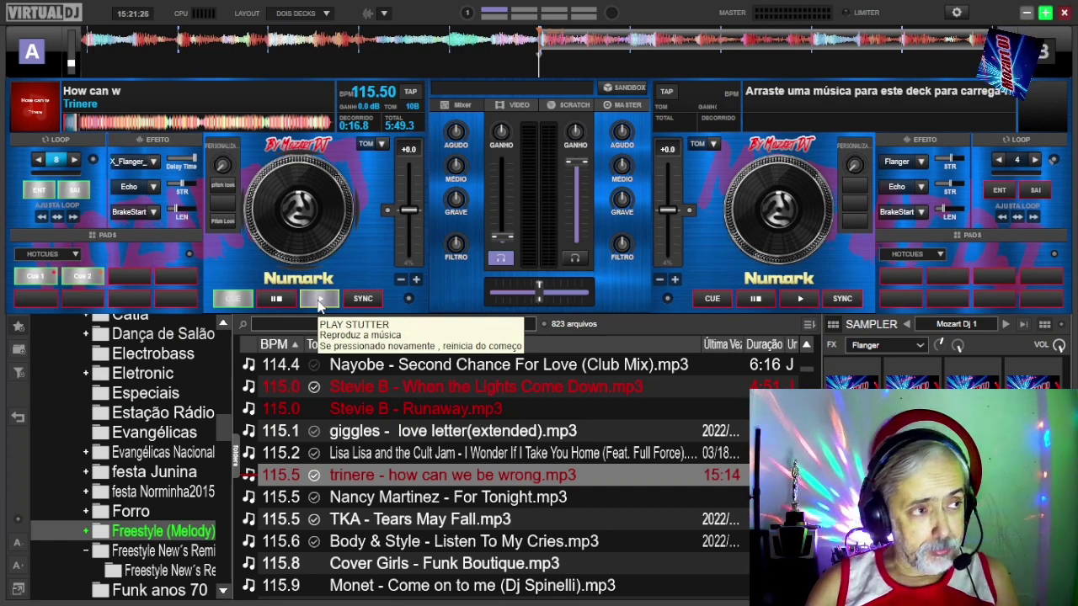
click(320, 300)
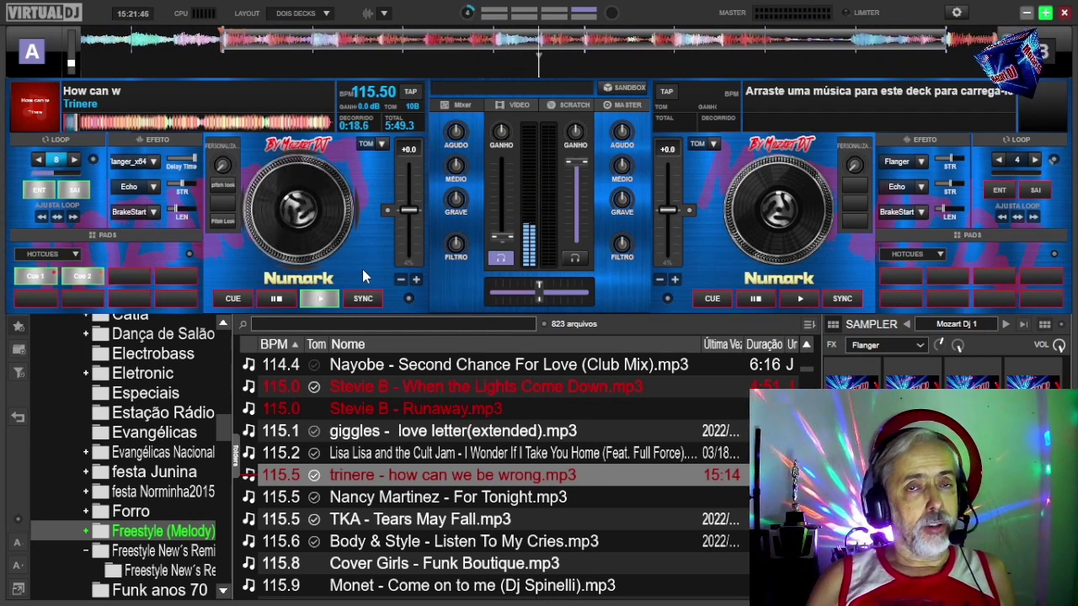
mouse_move(502, 237)
mouse_down()
mouse_move(502, 200)
mouse_move(495, 251)
mouse_up()
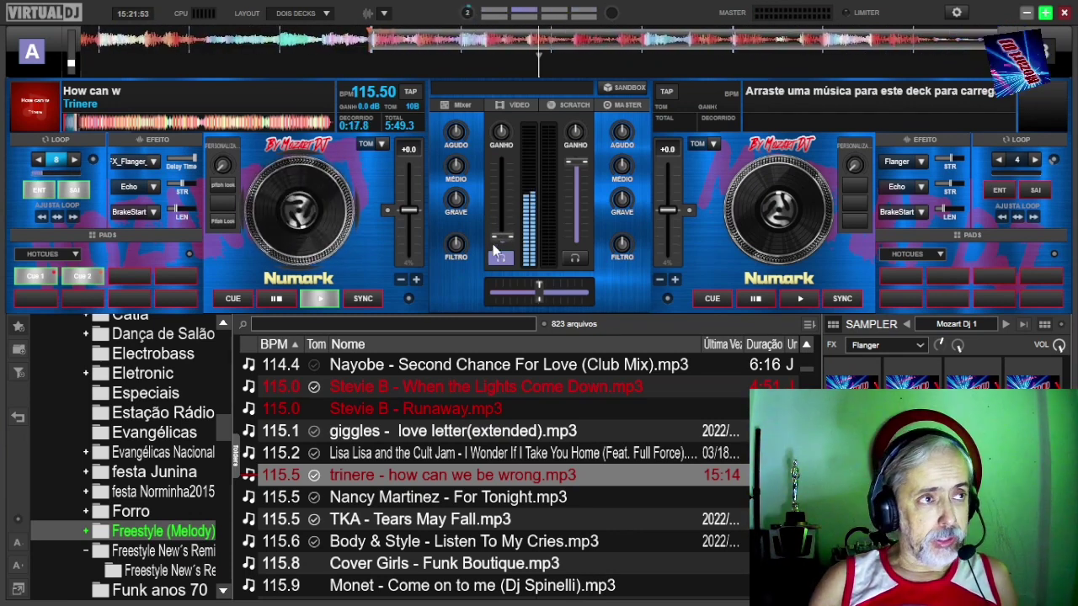
click(628, 104)
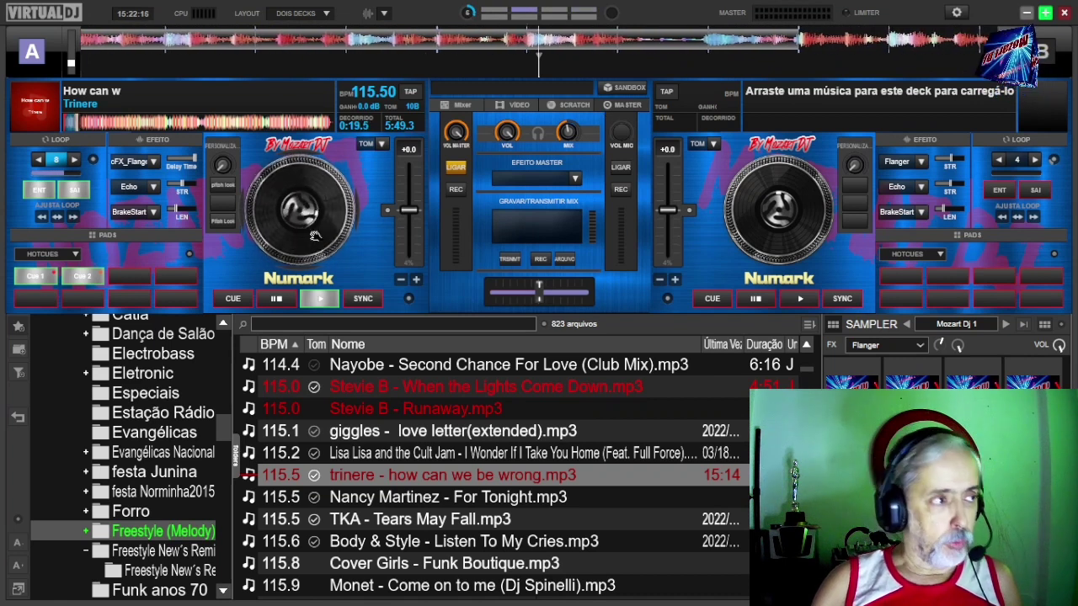
key(space)
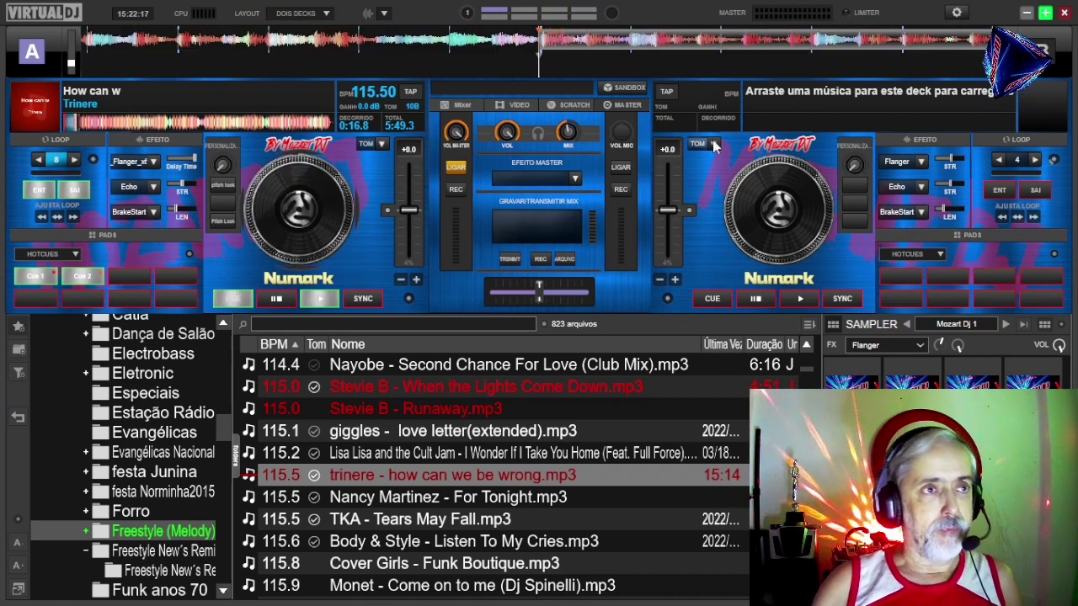
Assign the headphone output (Fone de ouvido) to 6- USB PnP Sound Device (WASAPI) in the audio configuration
click(956, 14)
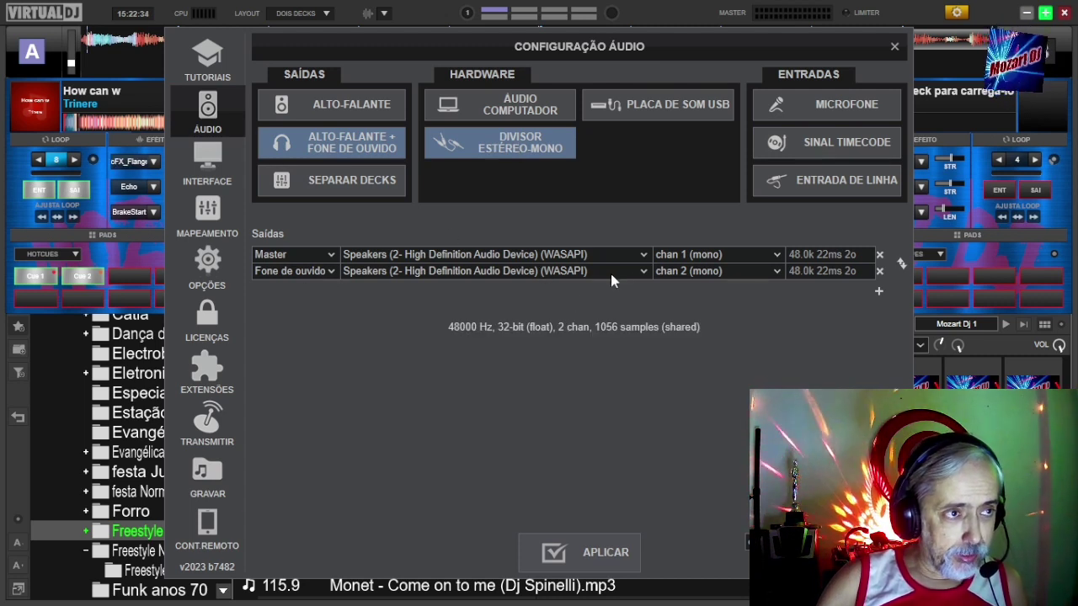
click(646, 274)
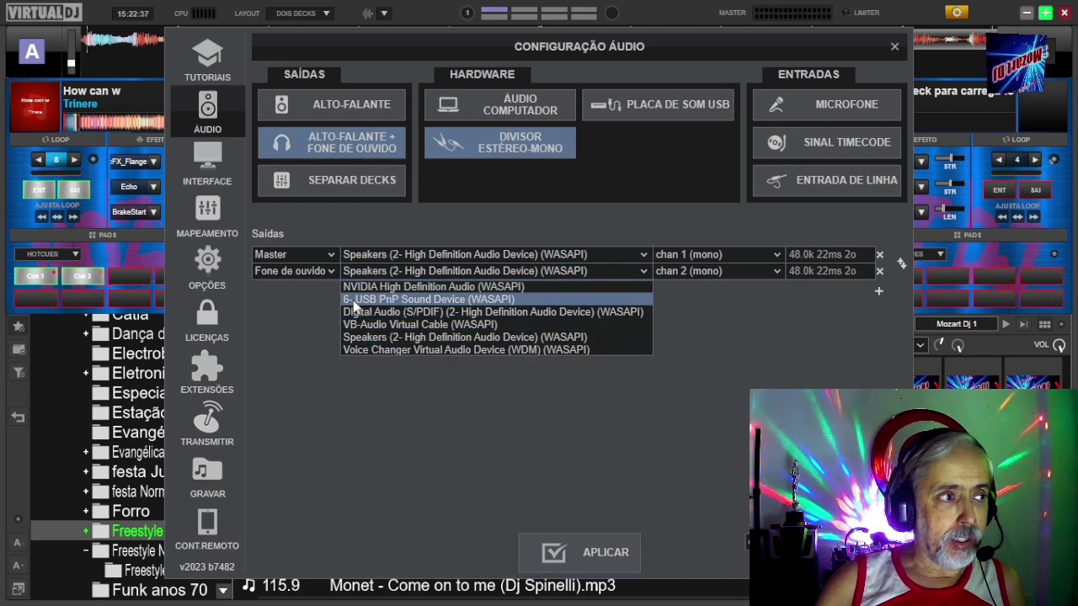
click(363, 300)
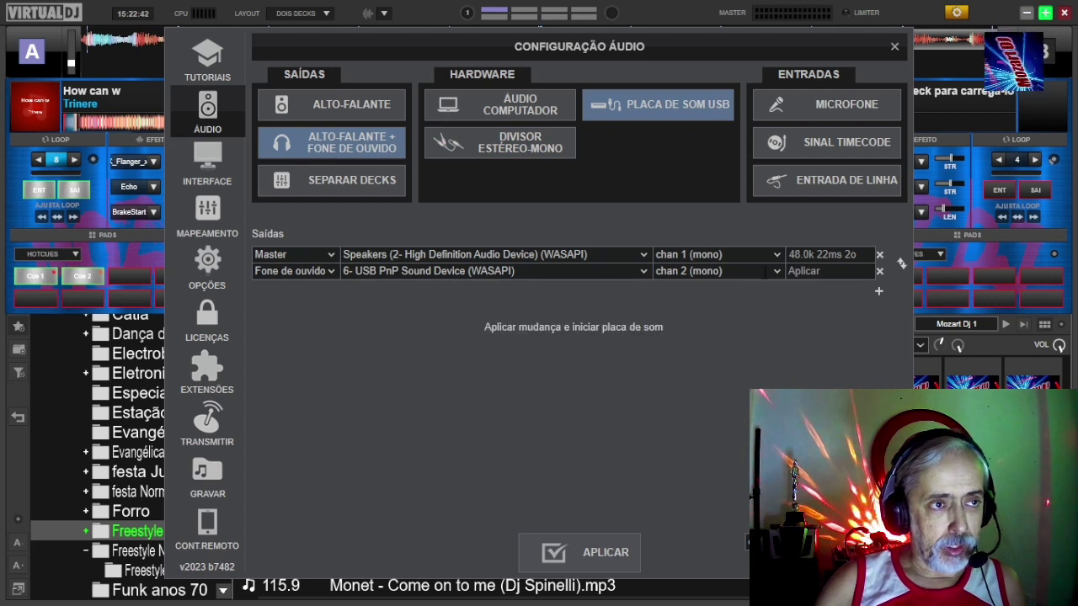
Set both the Master and headphone outputs to chan 1 & 2, apply, and close the audio configuration
click(776, 256)
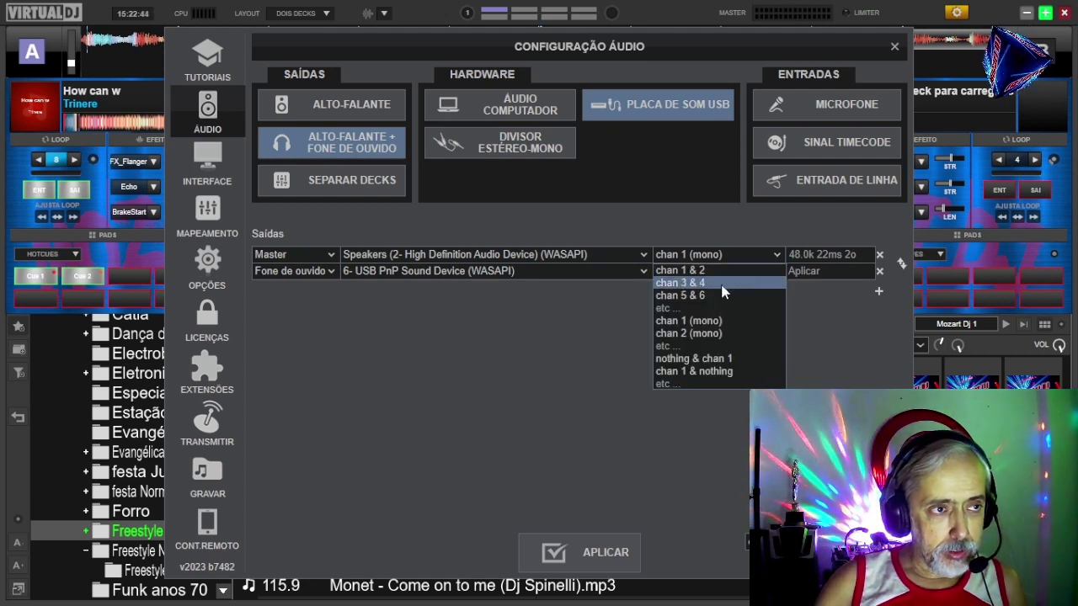
click(712, 267)
click(776, 272)
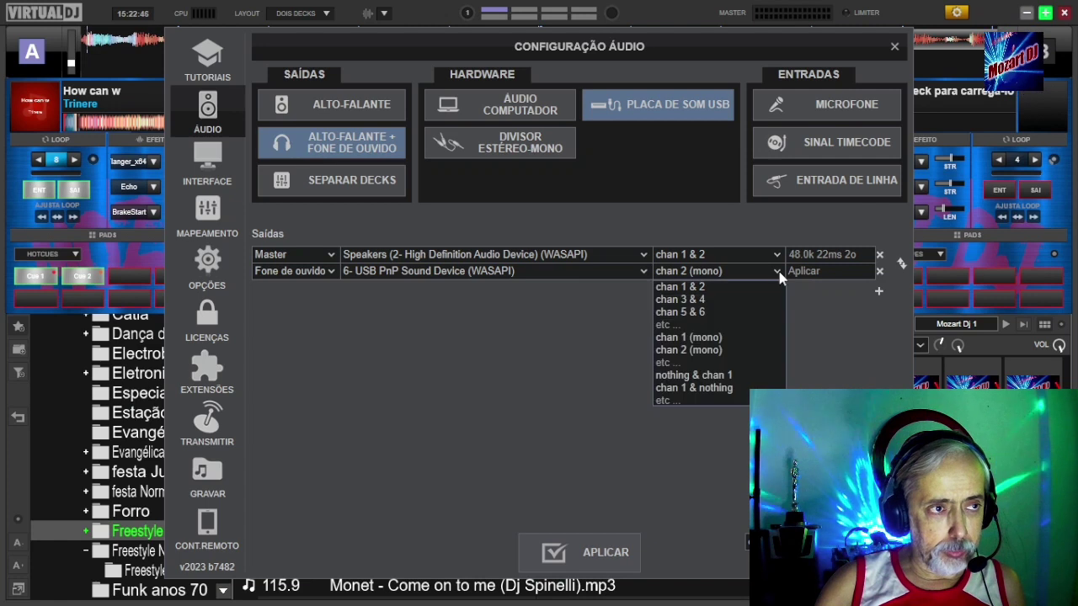
click(723, 287)
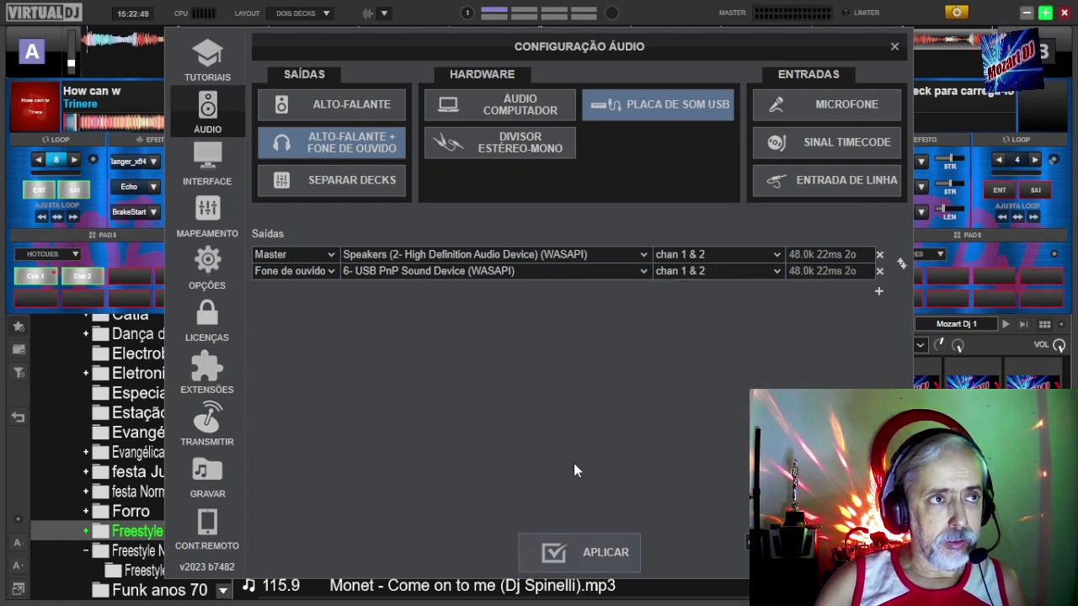
click(893, 48)
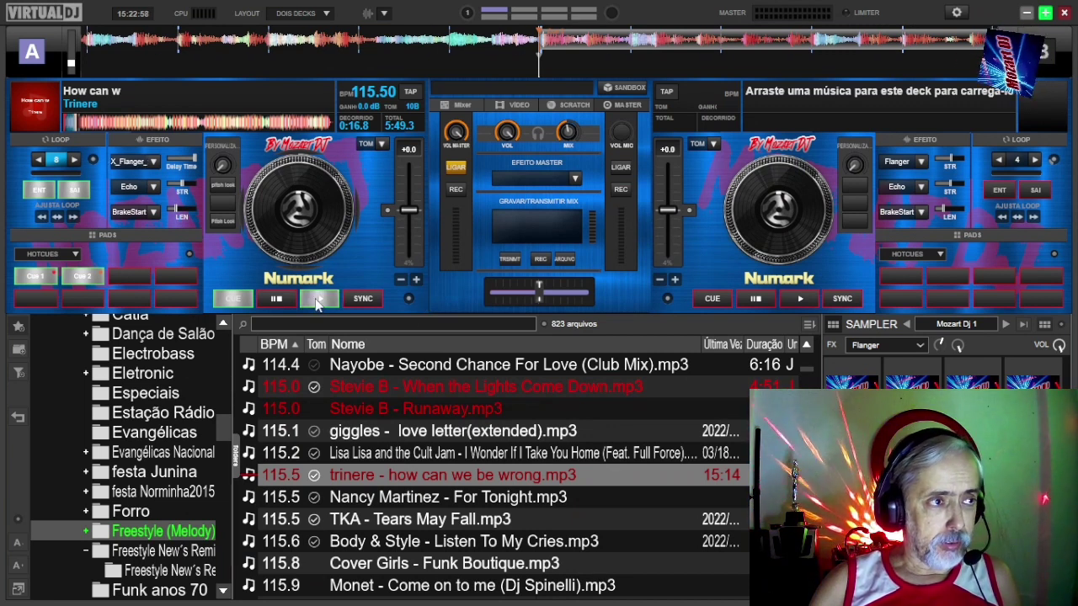
Test deck A's playback through the USB headphone output with the mixer controls shown
click(463, 105)
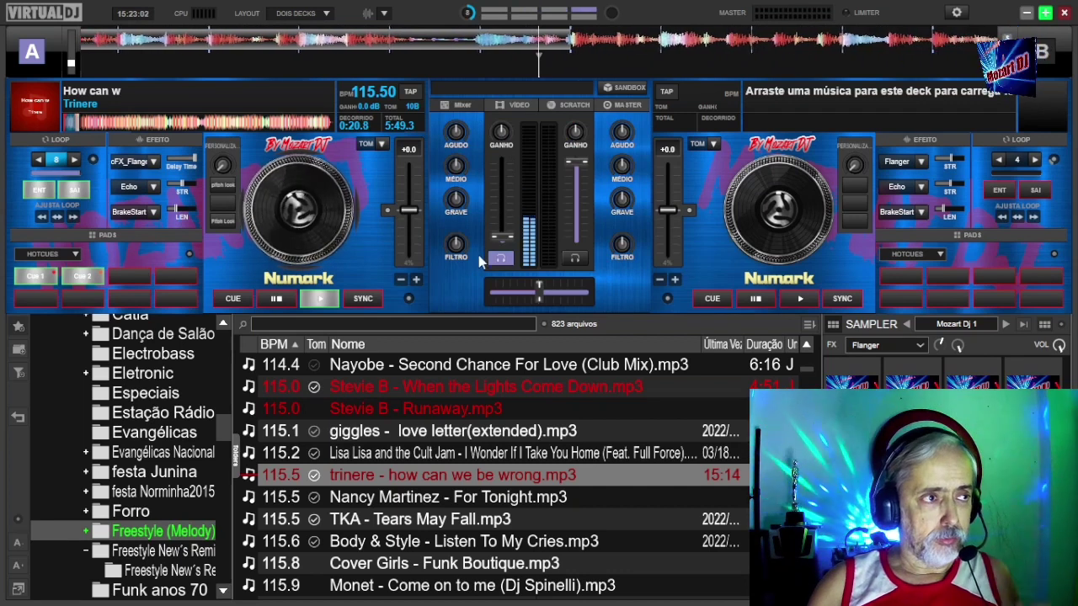
click(277, 299)
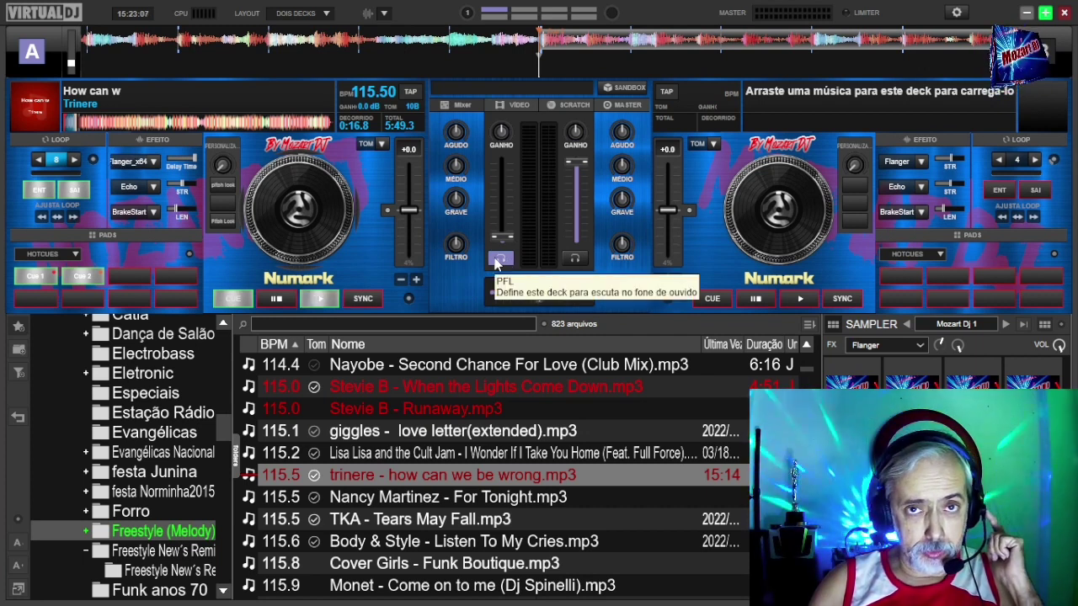
click(500, 260)
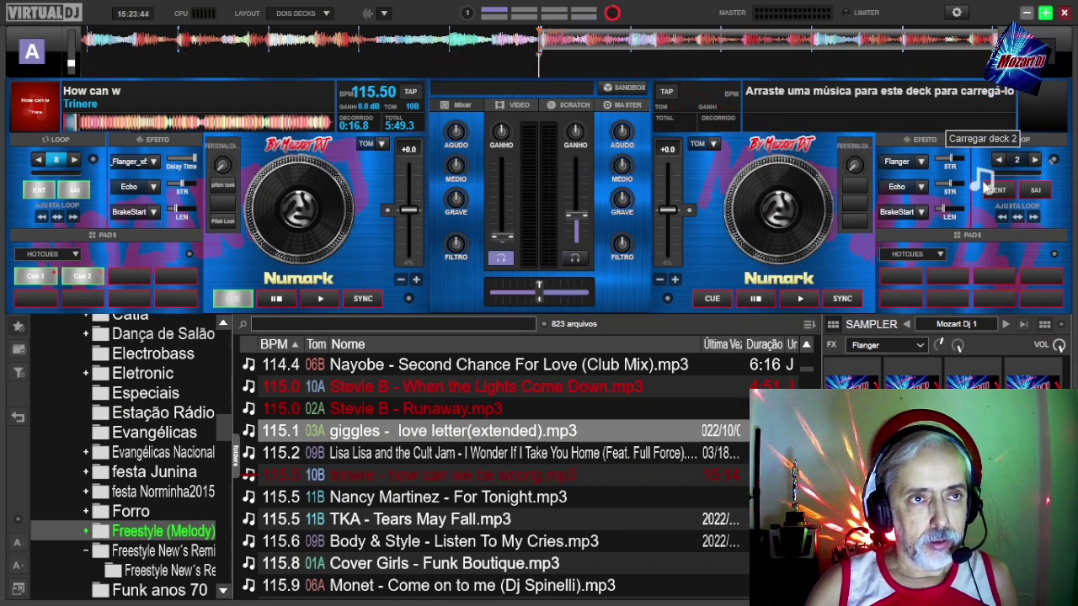
Load giggles - love letter(extended).mp3 onto deck B and play it in a 2-beat loop
drag(985, 185, 1022, 166)
click(1017, 161)
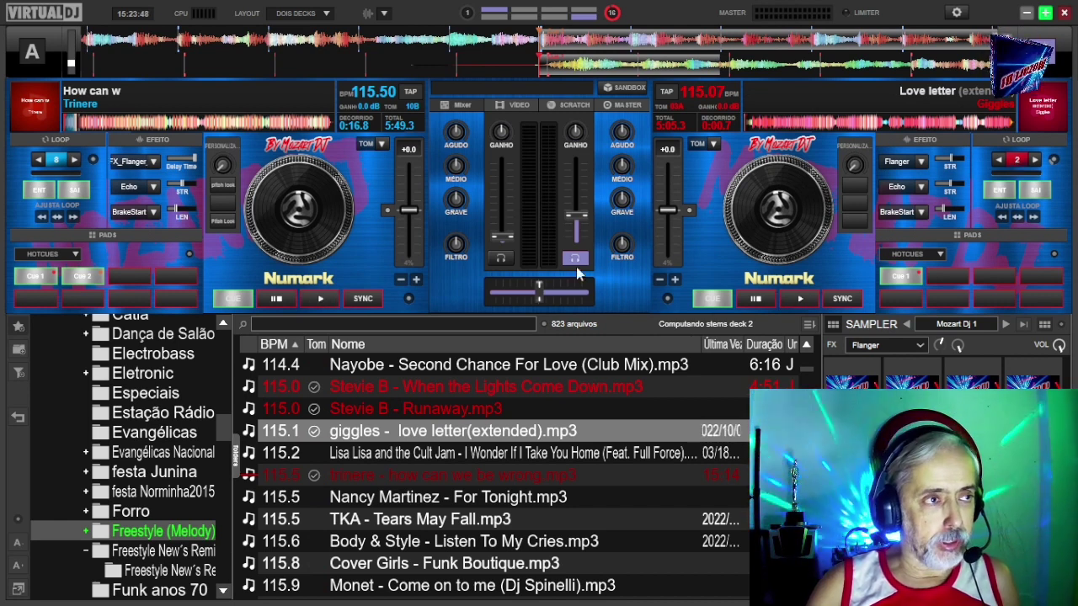
click(796, 299)
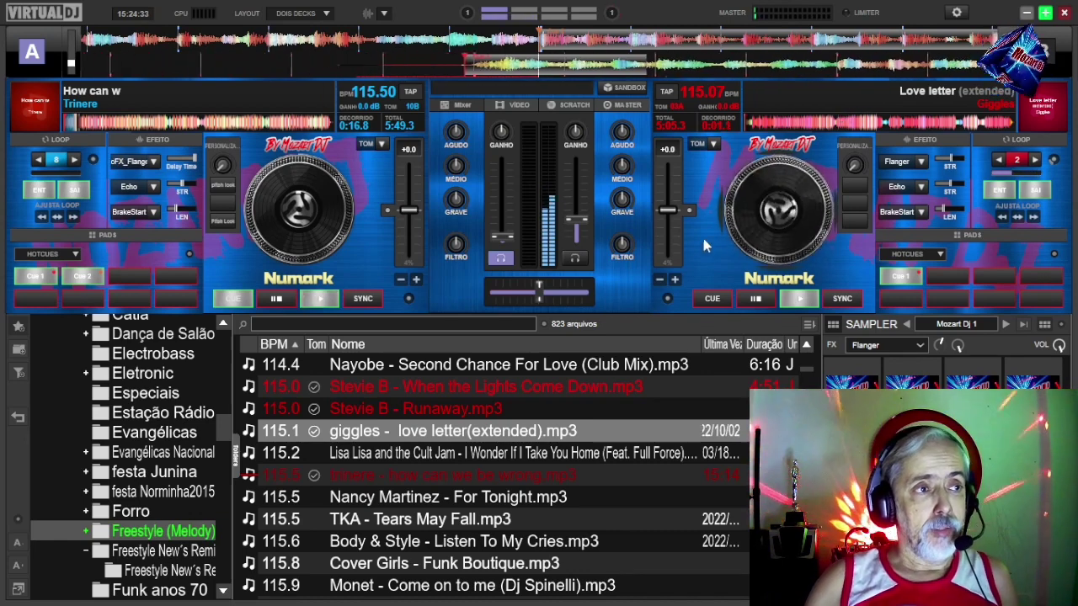
Play deck A alongside deck B and adjust the headphone mix between cue and master in the master controls
click(318, 299)
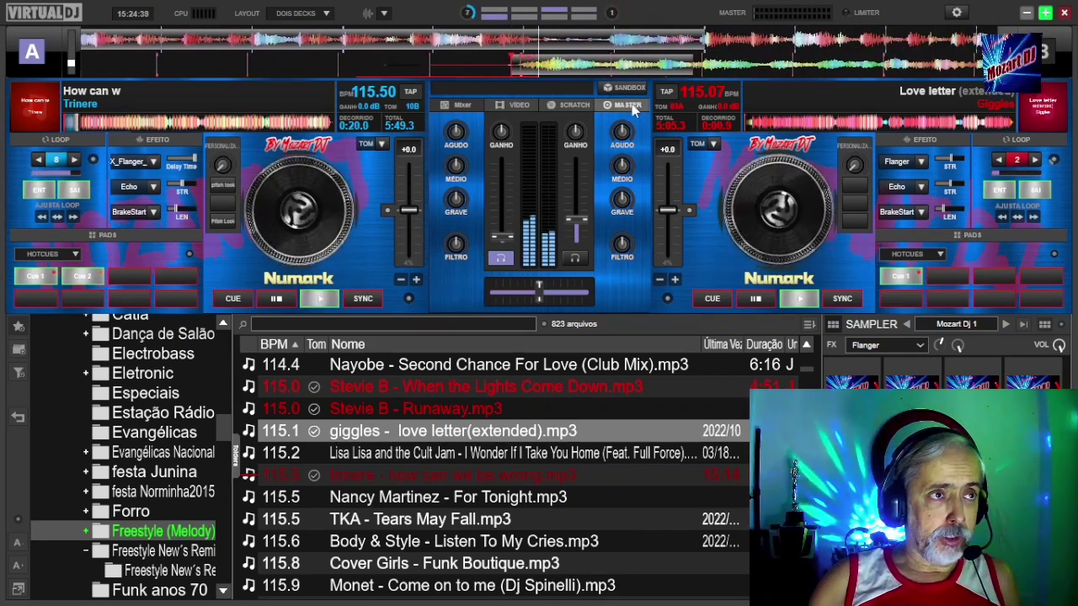
click(630, 104)
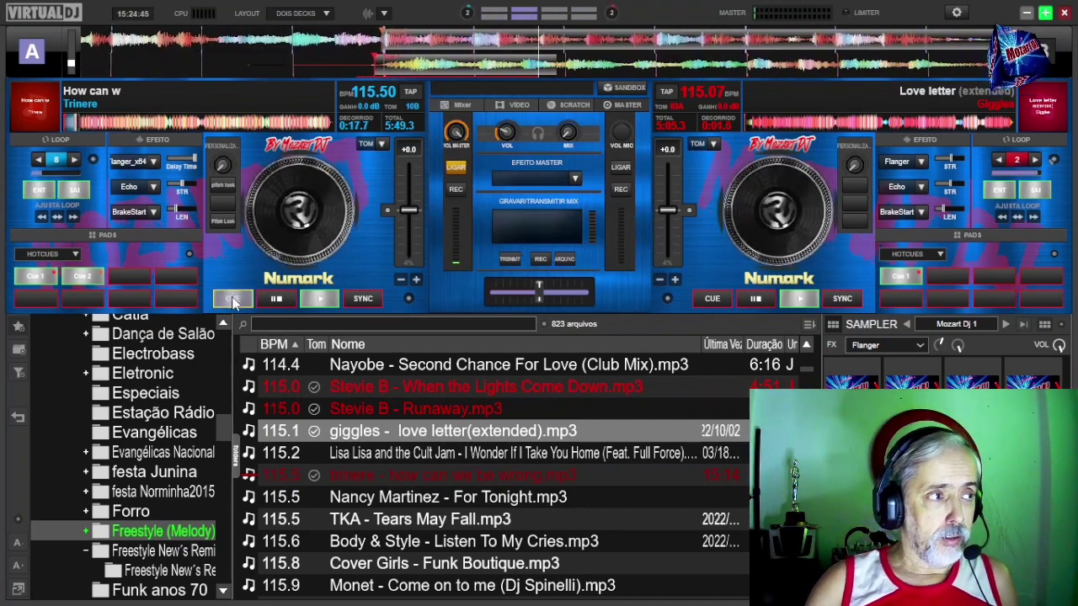
click(285, 300)
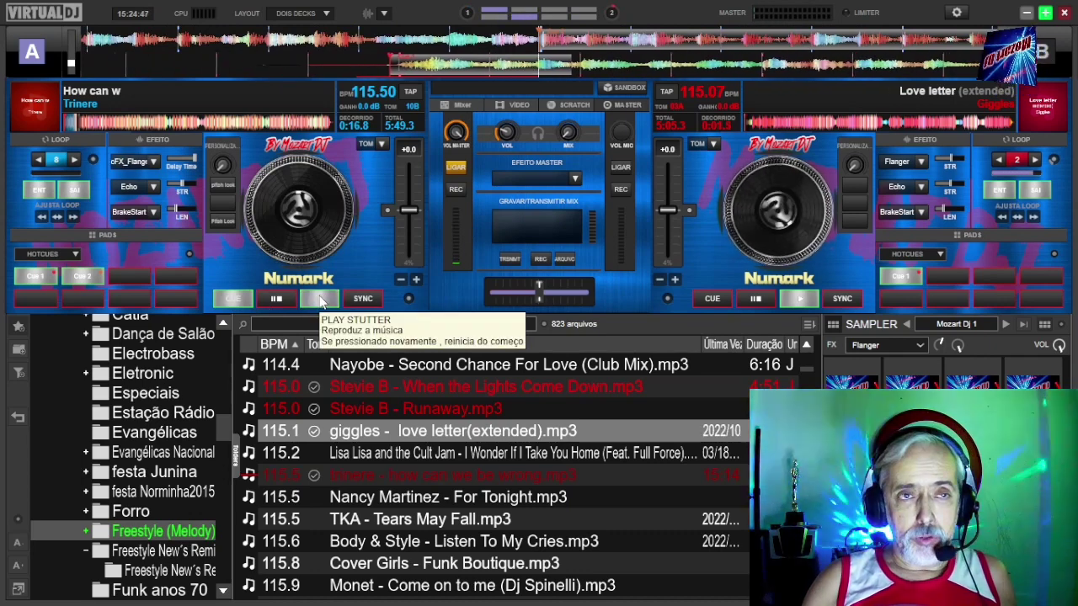
click(320, 300)
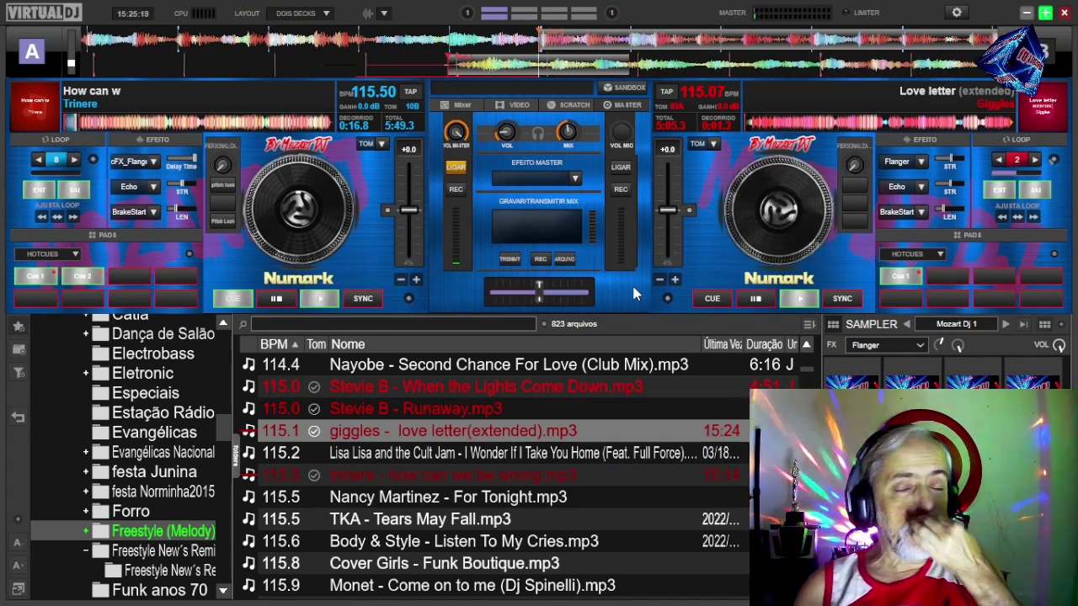
Compare headphone monitoring of decks A and B in the mixer, switching it off for both and stopping playback
click(451, 105)
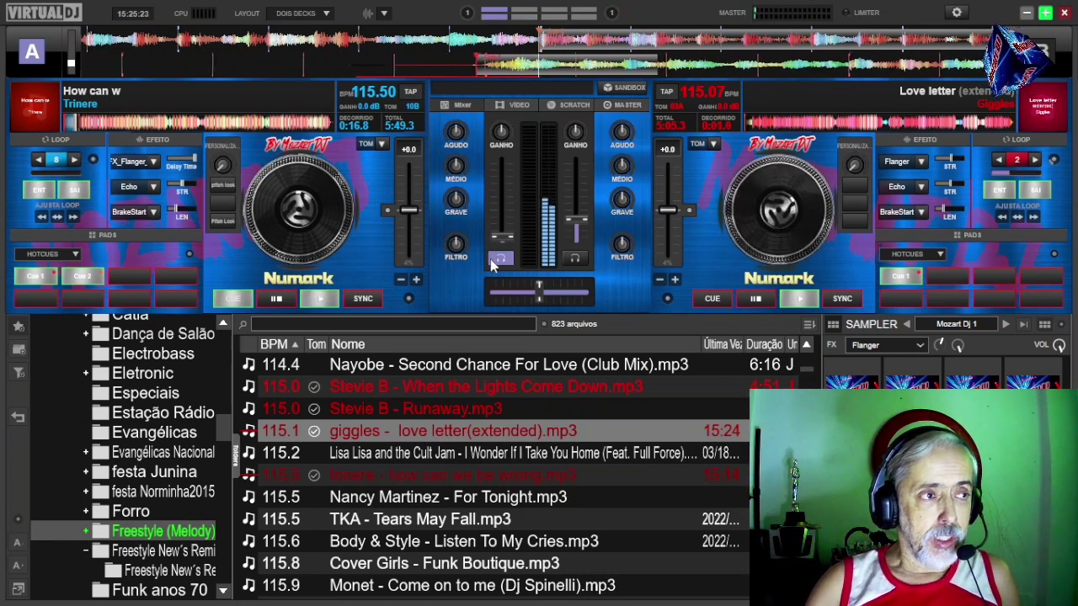
click(572, 258)
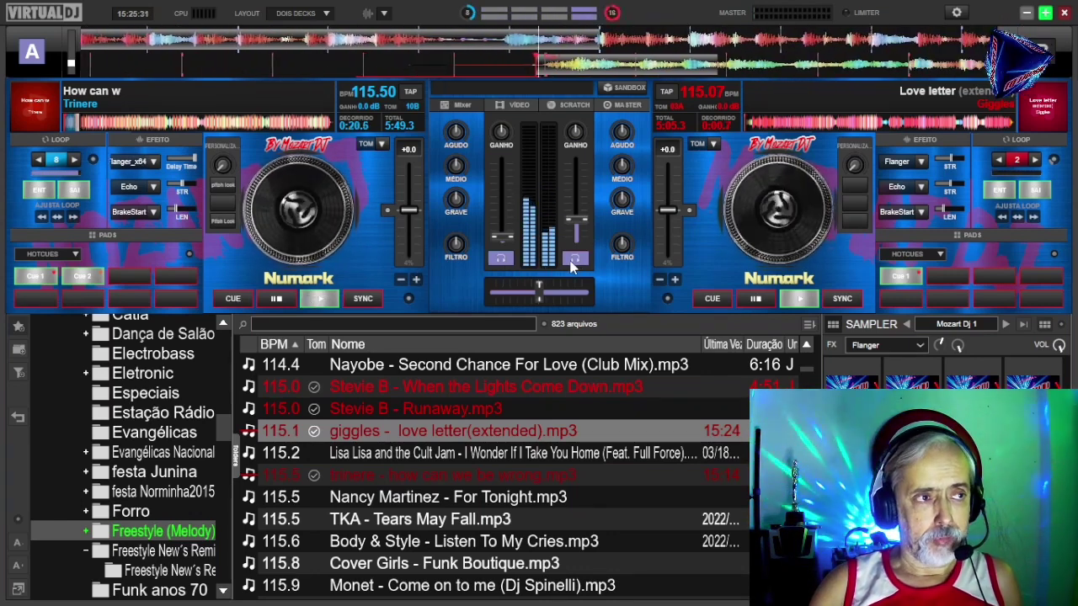
click(496, 261)
click(574, 258)
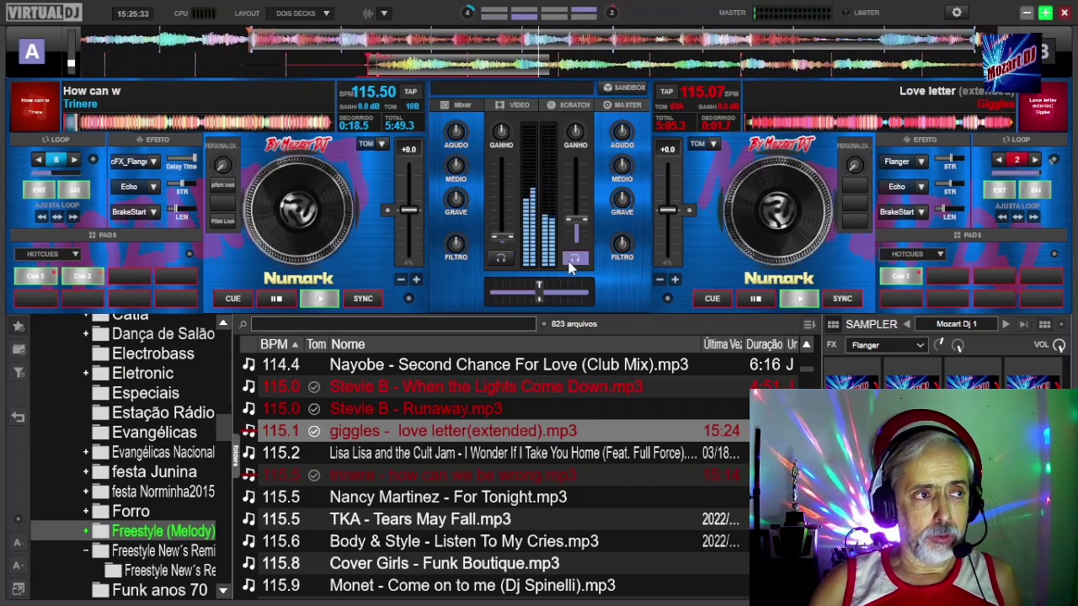
click(503, 258)
click(509, 259)
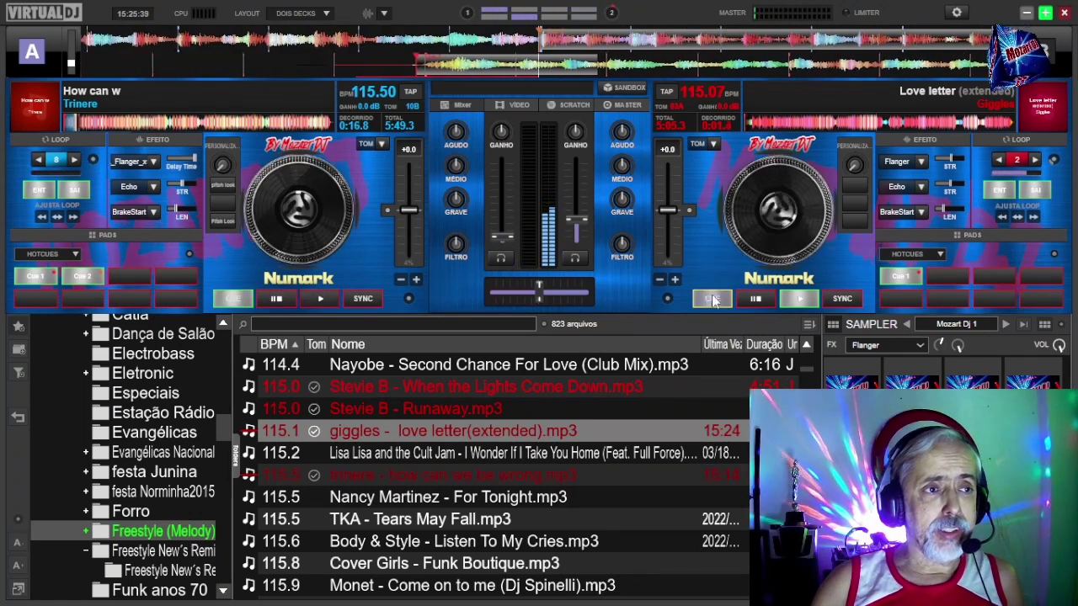
click(712, 300)
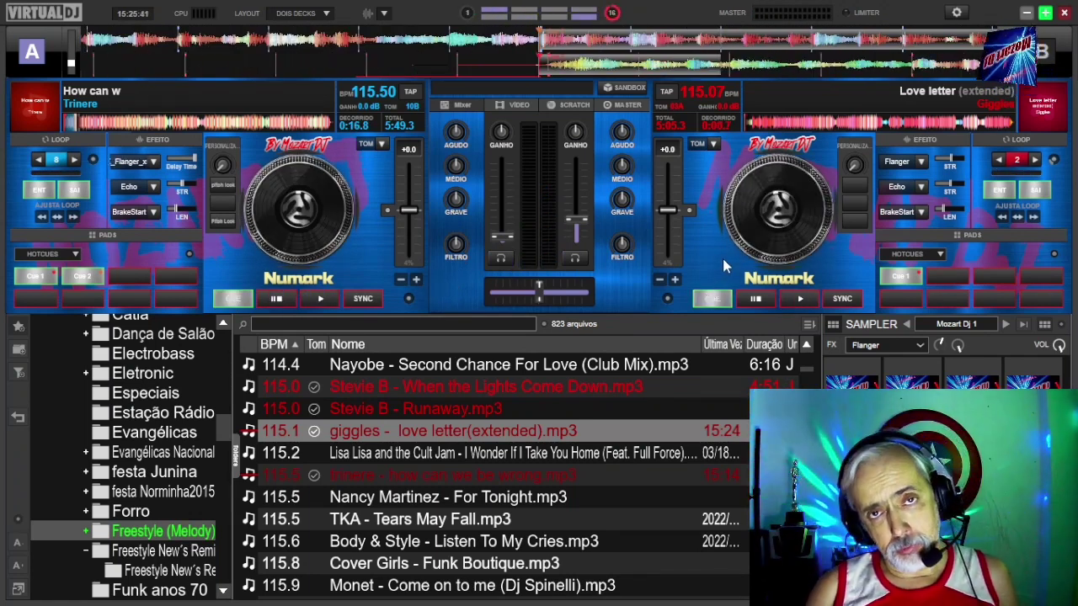